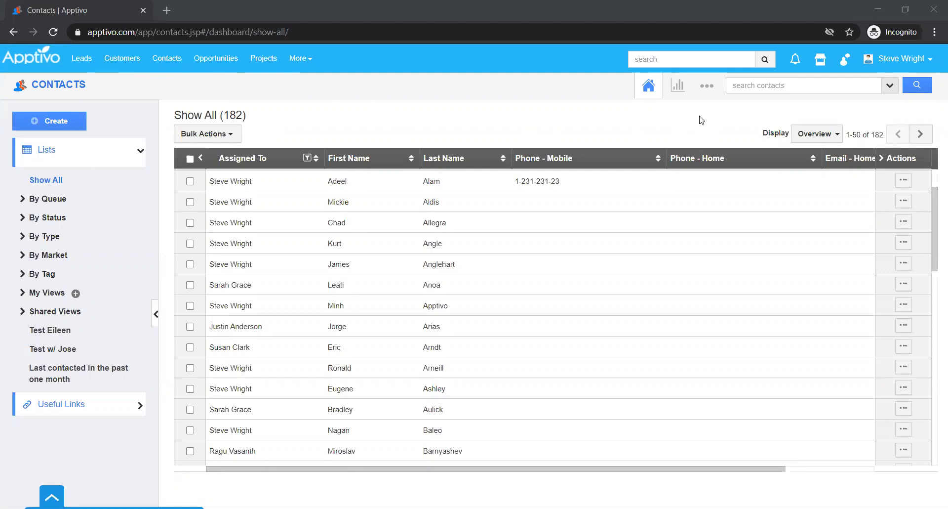
Open the Master Layout customization page in the Contacts app settings
click(707, 89)
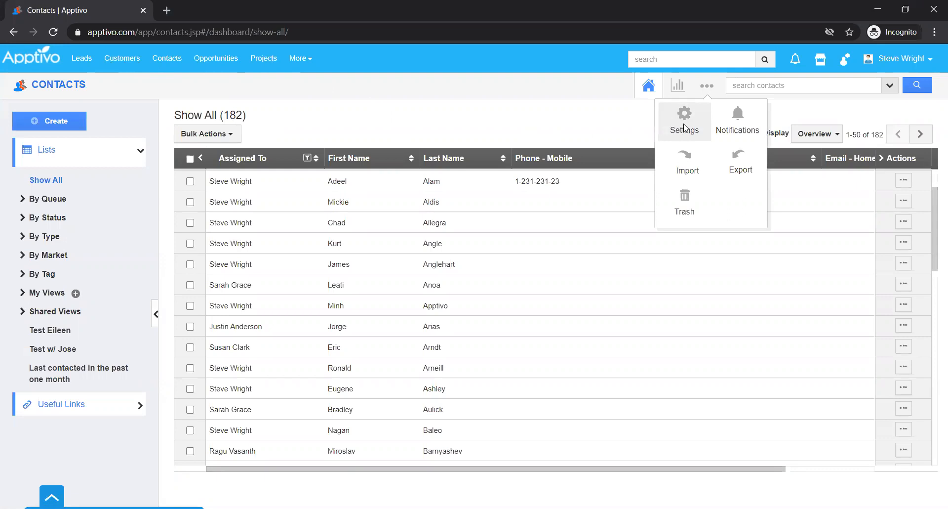
click(685, 128)
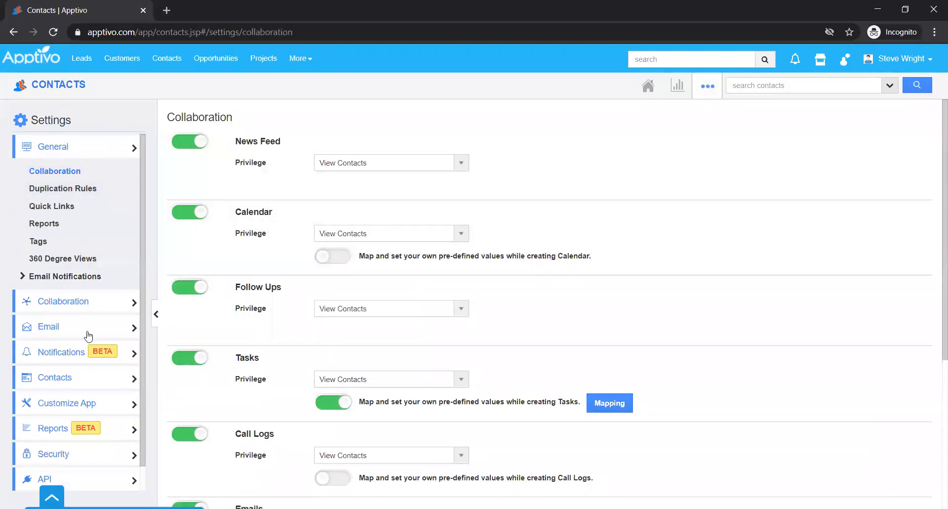
scroll(110, 421, down, 1)
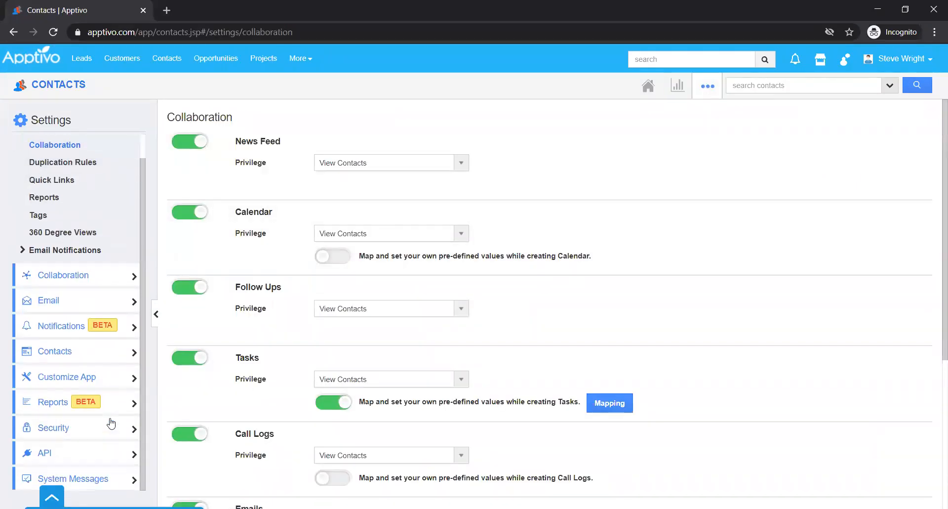
click(105, 377)
click(70, 438)
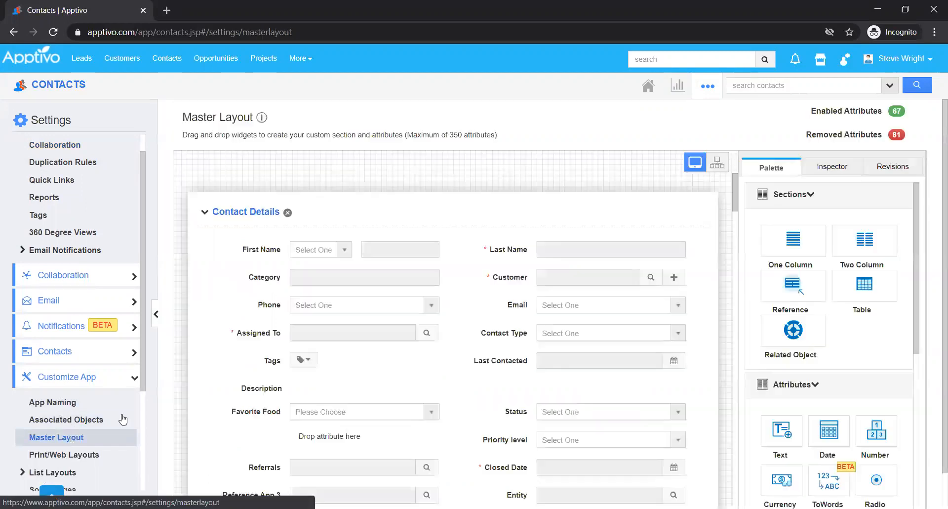
click(422, 333)
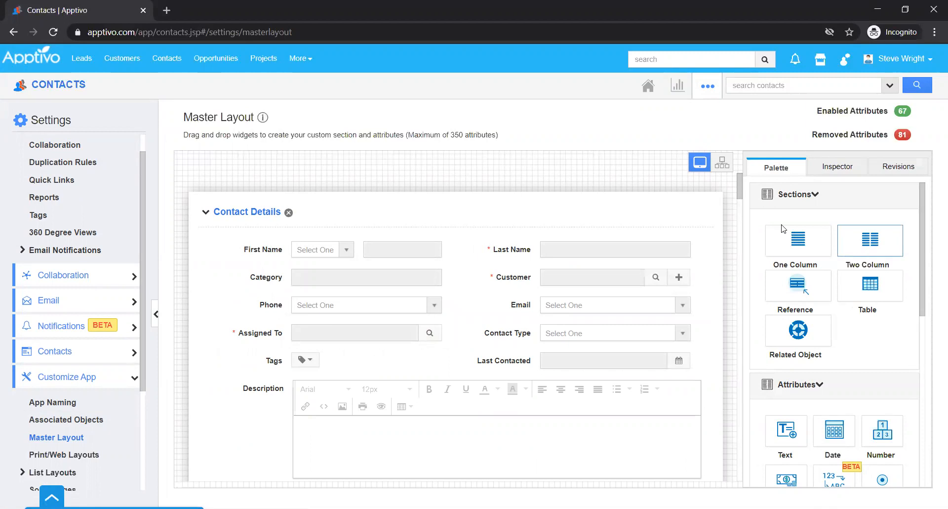
Add a two-column section above Contact Details and name it Student's Info
drag(871, 241, 456, 203)
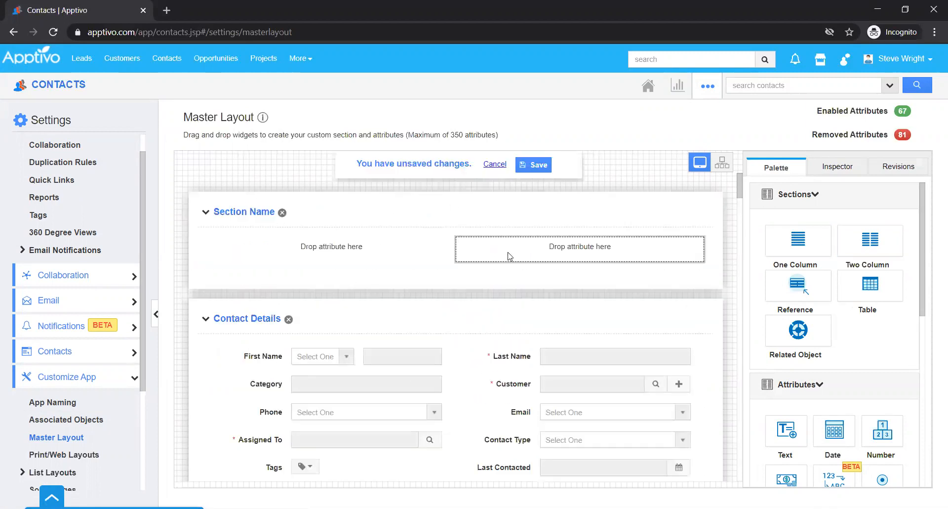
click(250, 216)
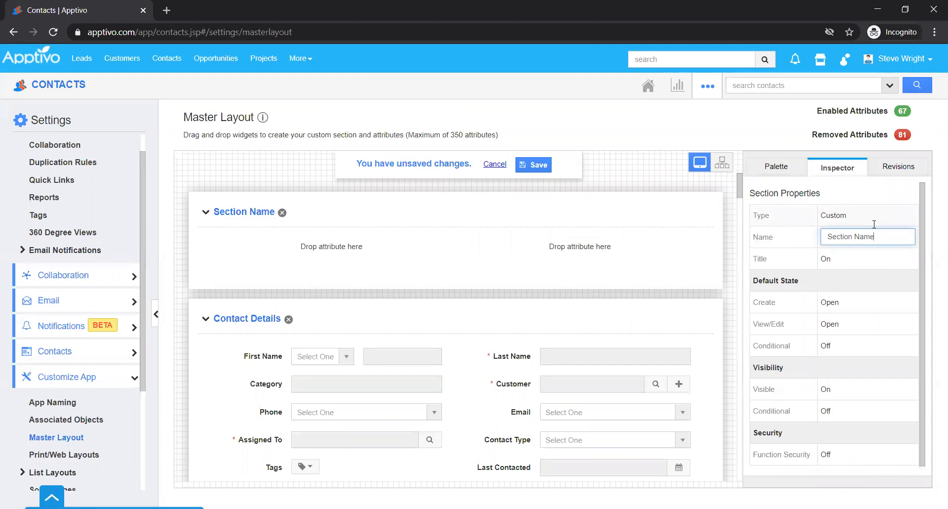
drag(888, 233, 789, 238)
text(Student's Info)
key(Return)
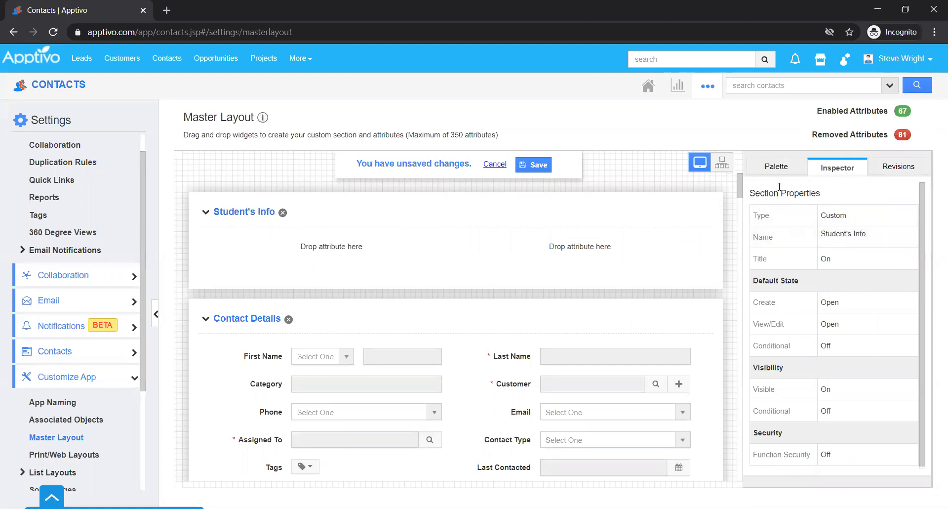
Add a Date attribute to the first column of the Student's Info section and name it DOJ
click(779, 168)
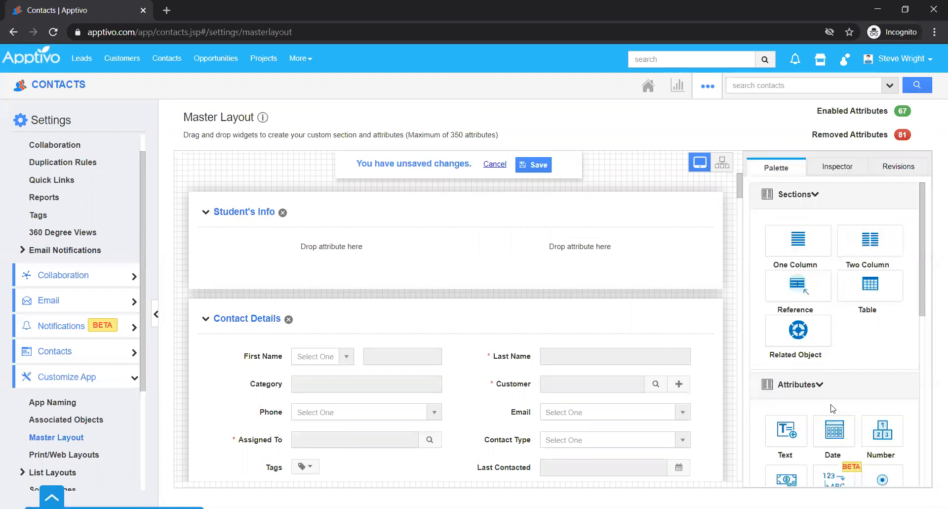
scroll(833, 395, down, 3)
scroll(829, 363, down, 1)
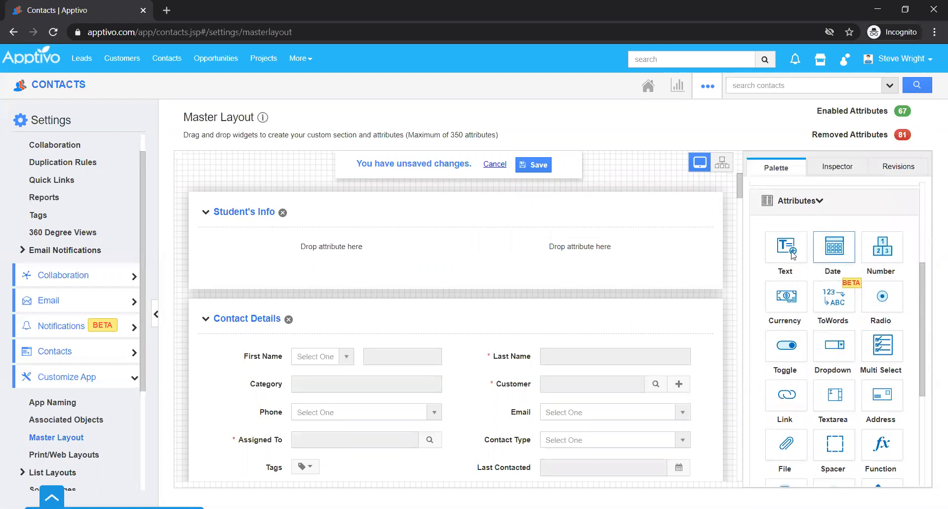
drag(792, 254, 374, 250)
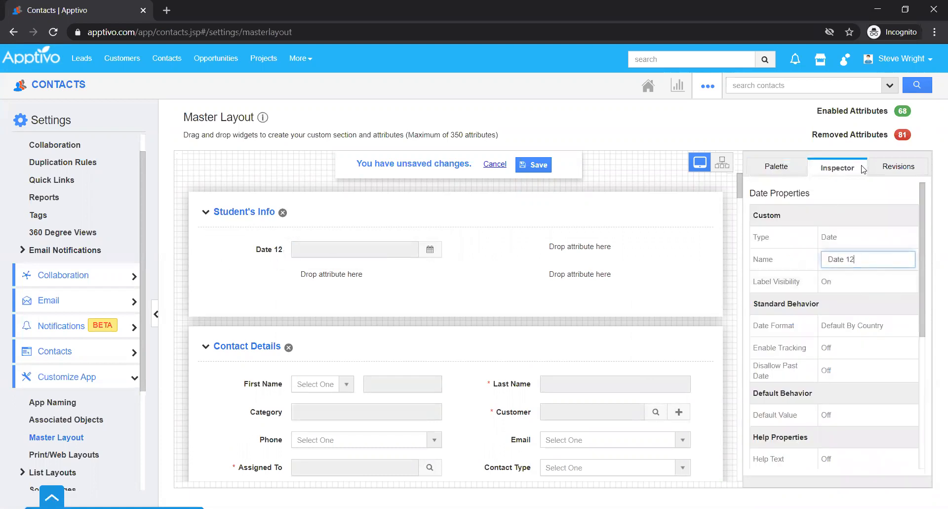
drag(801, 261, 797, 262)
text(DOJ)
key(Return)
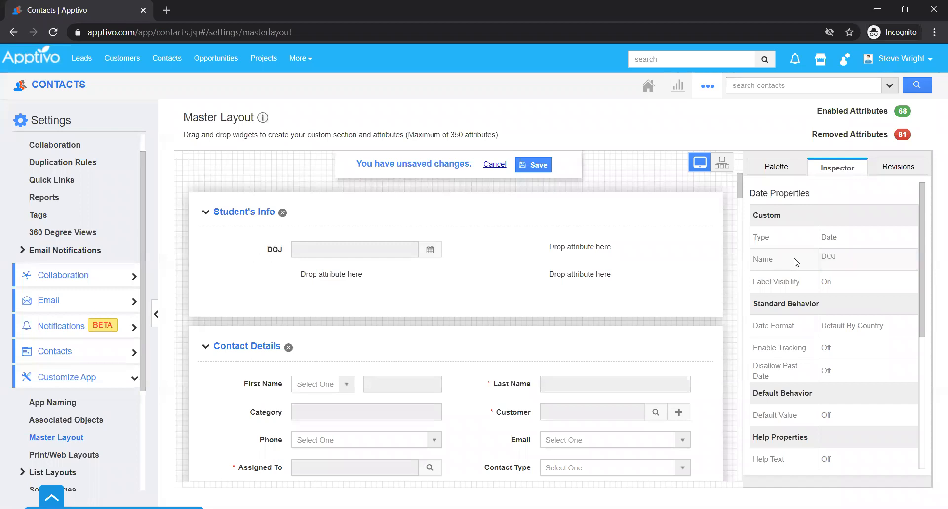
Add a Multi Select attribute beside DOJ in the second column and name it Programs
click(780, 170)
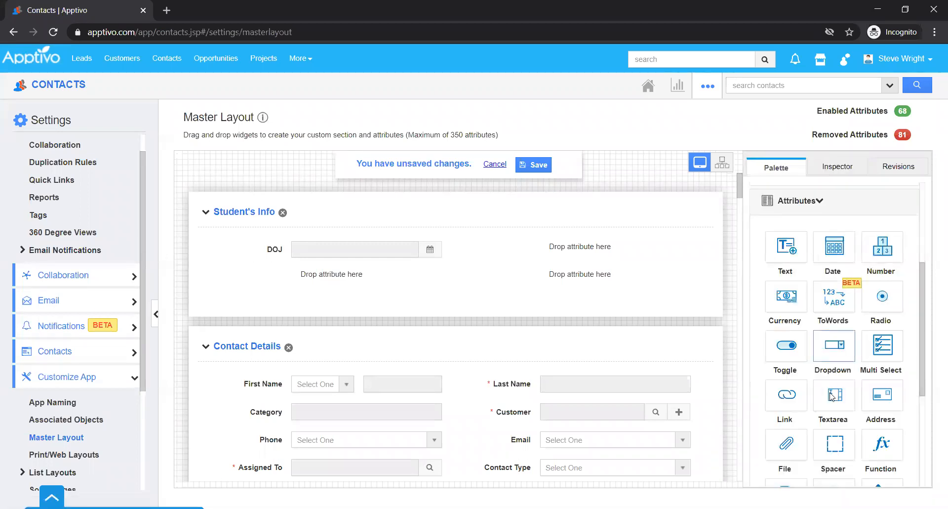
scroll(833, 399, down, 1)
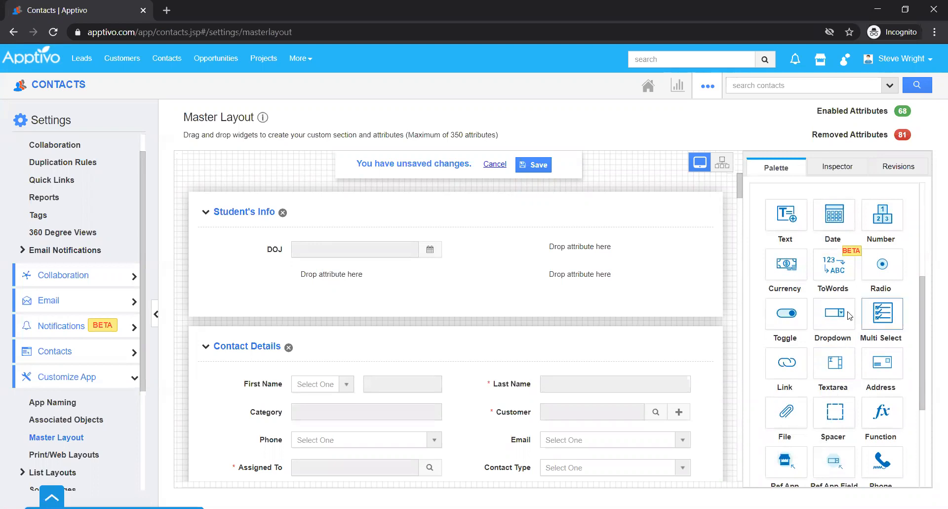
drag(849, 315, 563, 250)
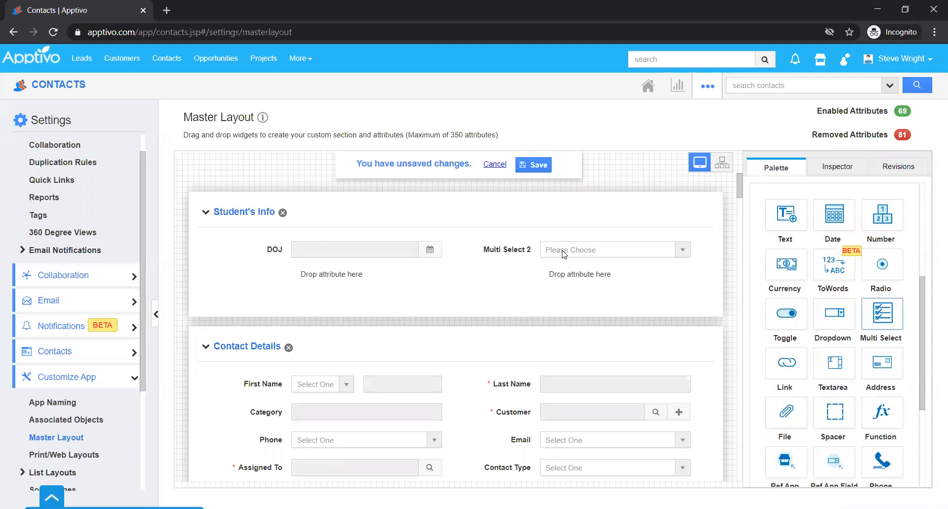
click(527, 254)
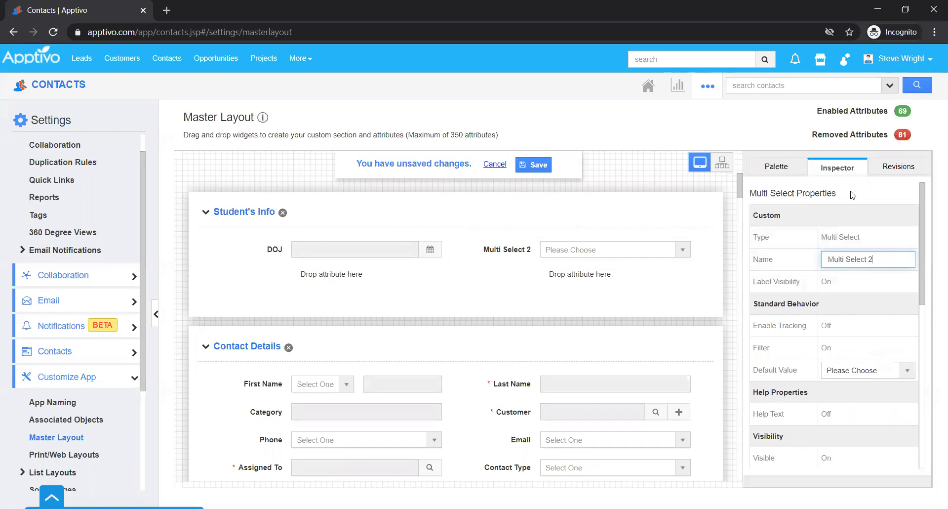
key(ctrl+a)
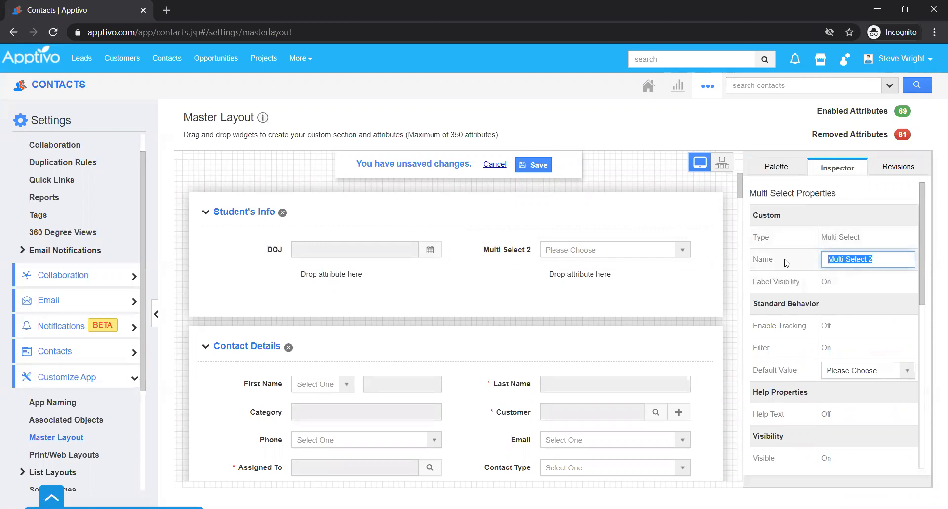
text(Programs)
click(787, 263)
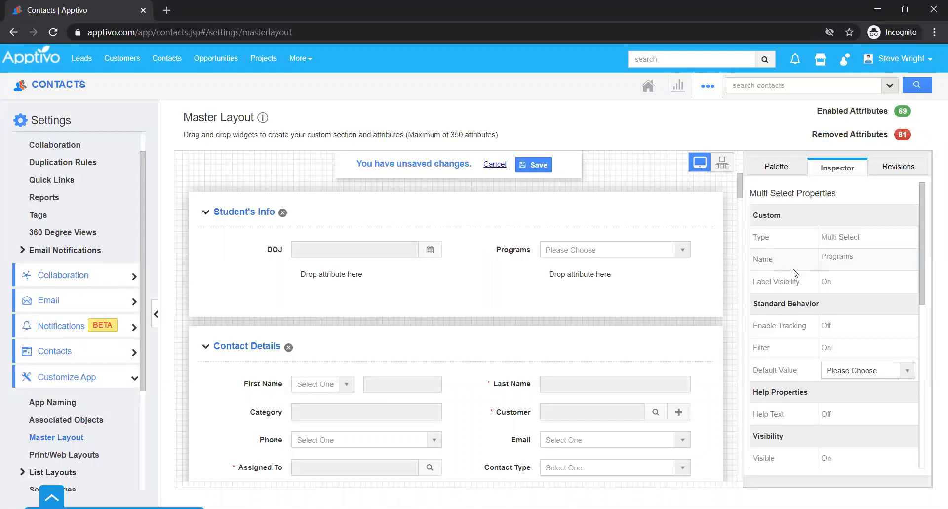
Add the values A, B, C and D to the Programs attribute
scroll(825, 337, down, 2)
scroll(825, 336, down, 4)
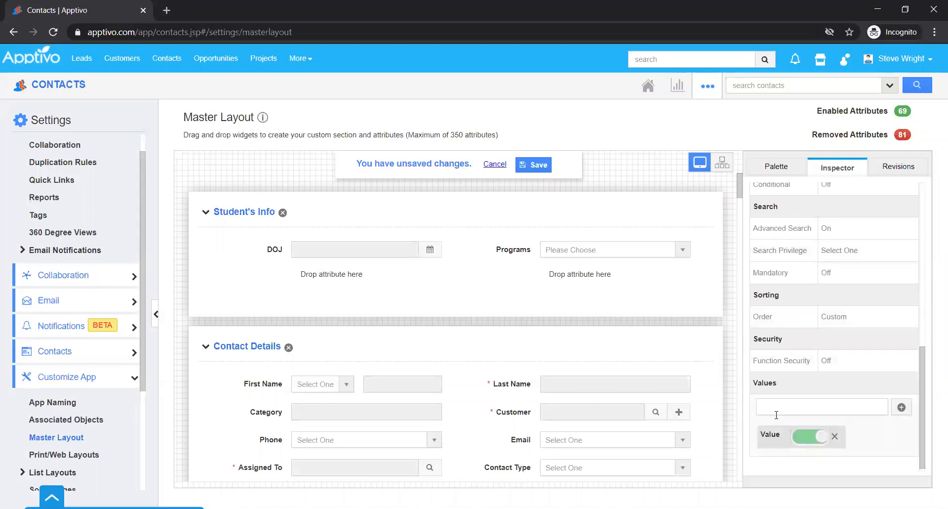
click(776, 405)
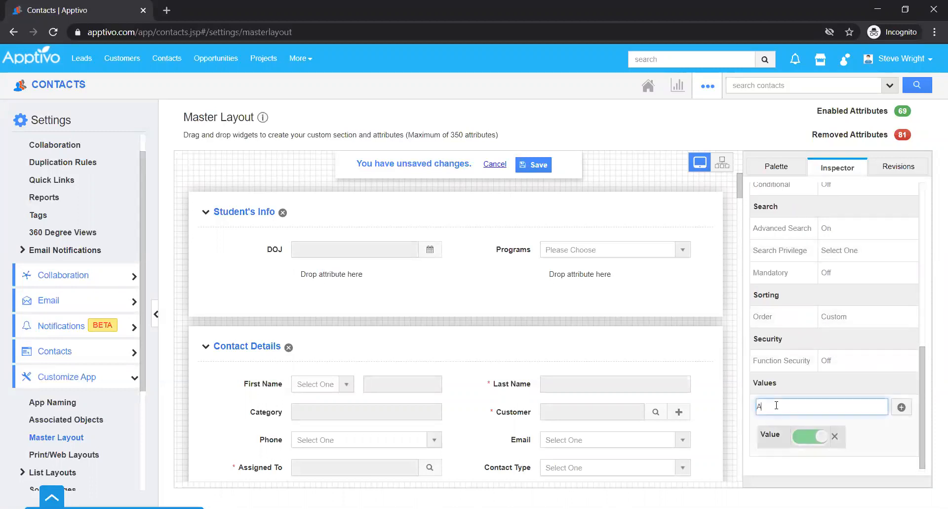
scroll(777, 406, up, 1)
text(B)
key(Return)
text(C)
key(Return)
text(D)
key(Return)
scroll(778, 409, down, 8)
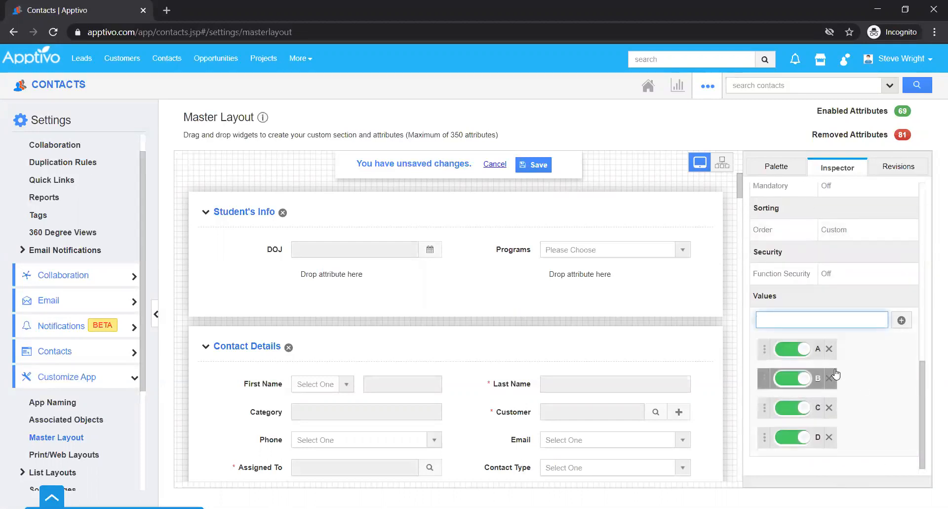
Add a Dropdown attribute below Programs in the second column and name it Duration
click(777, 166)
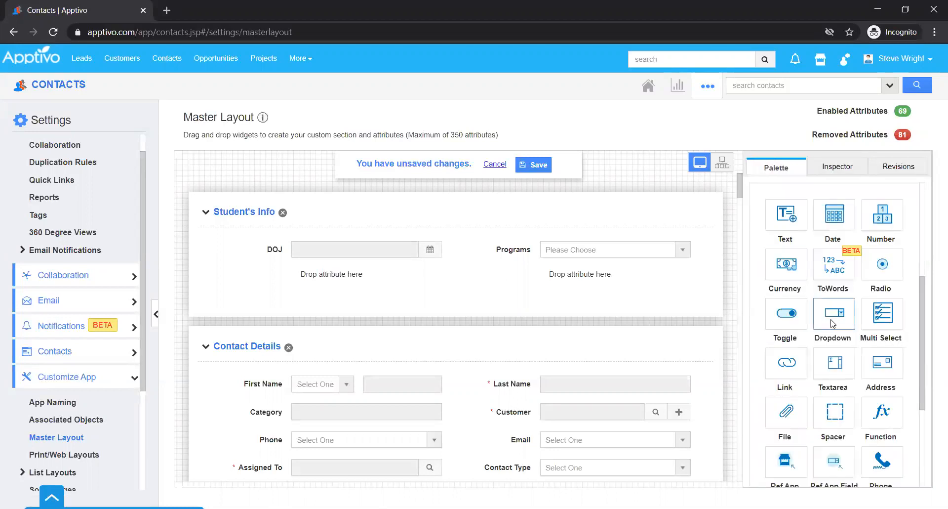
drag(719, 294, 519, 277)
click(876, 264)
drag(884, 263, 780, 267)
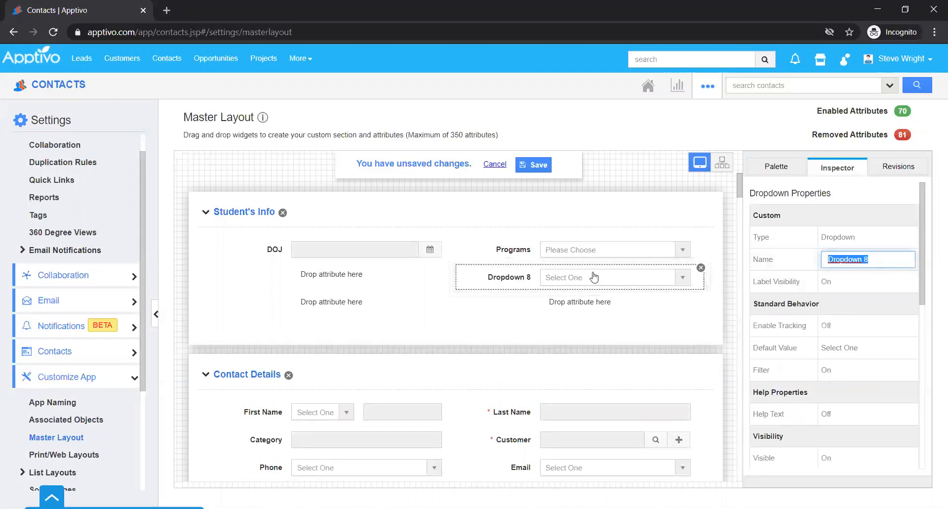
mouse_move(914, 291)
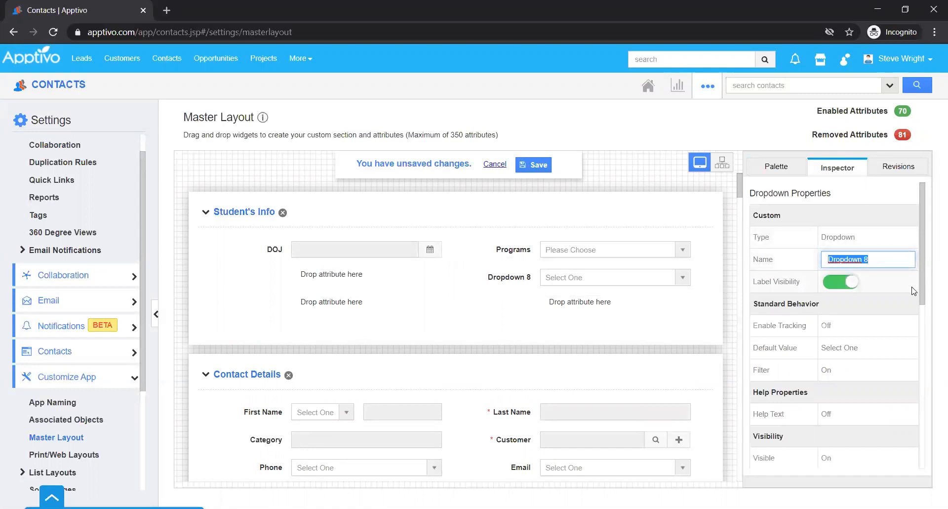
text(Dura)
click(914, 291)
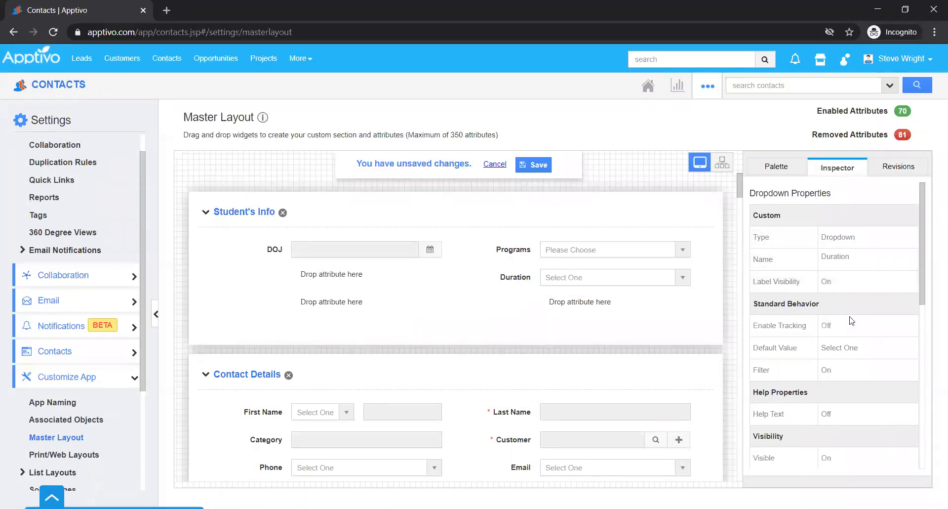
Add the values 30 day, 60 day and 90 day to the Duration attribute
scroll(851, 325, down, 8)
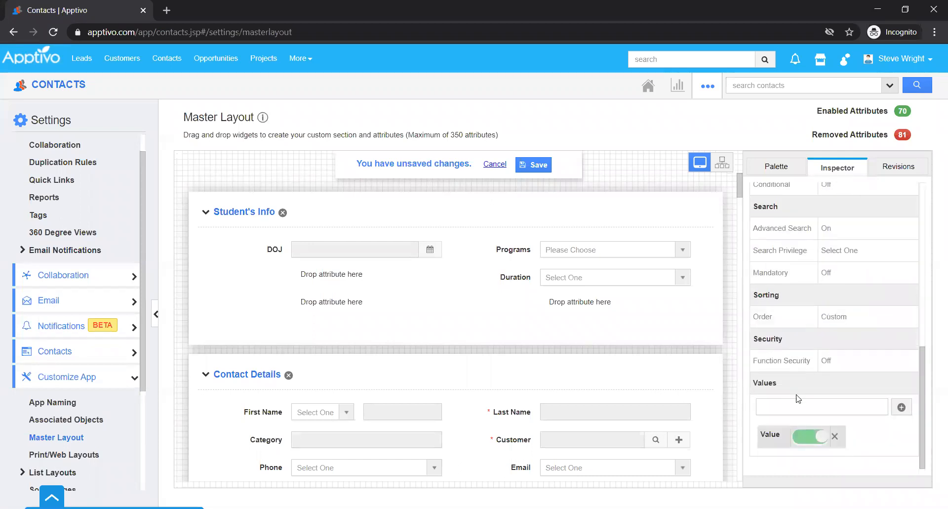
click(778, 405)
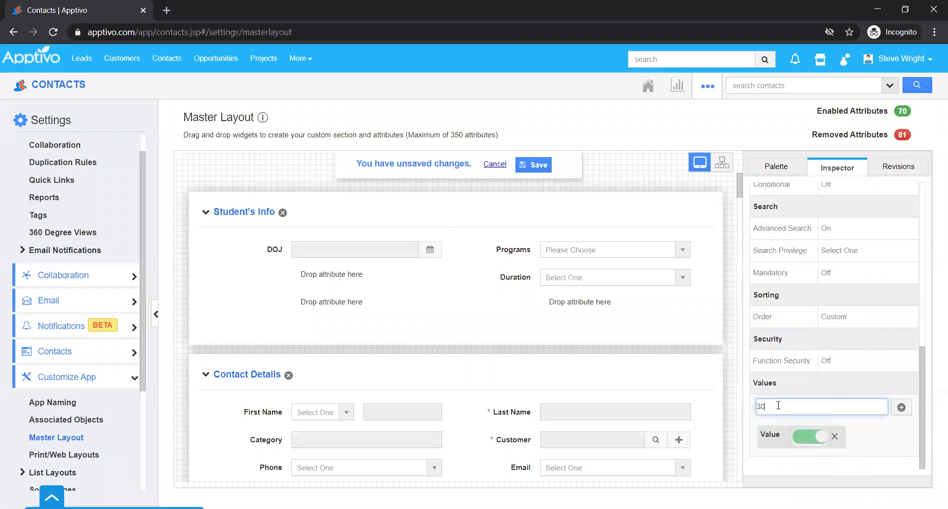
text(30 days)
key(Return)
text(60 days)
key(Return)
text(90)
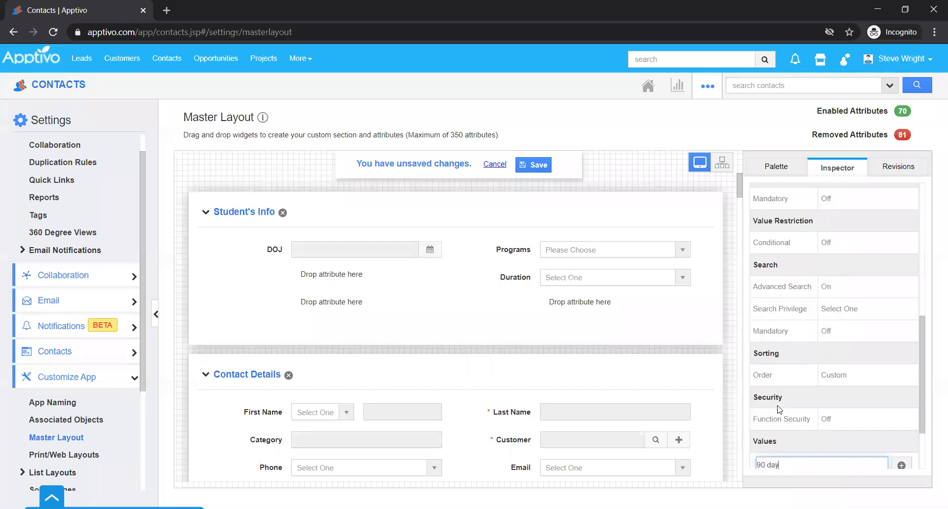
text( day)
key(Return)
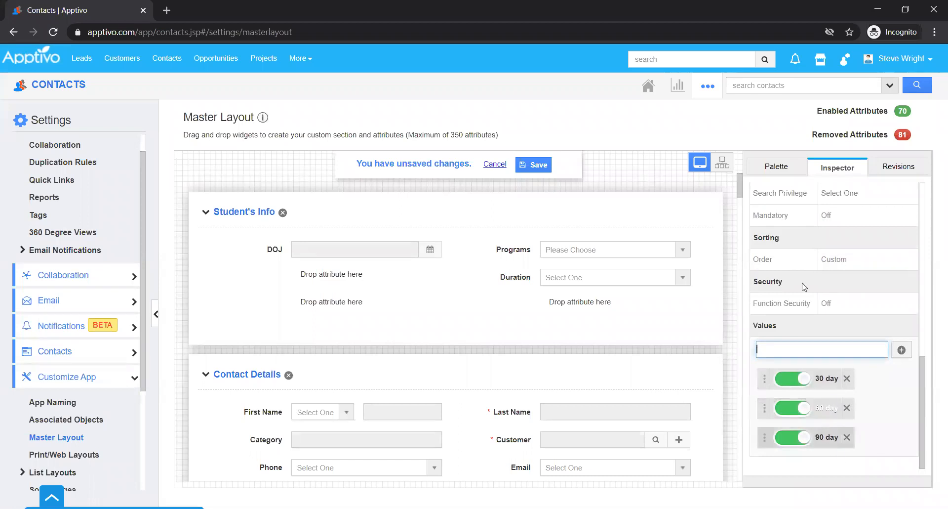
Add a Currency attribute below Duration in the second column and name it Total Fee
click(781, 170)
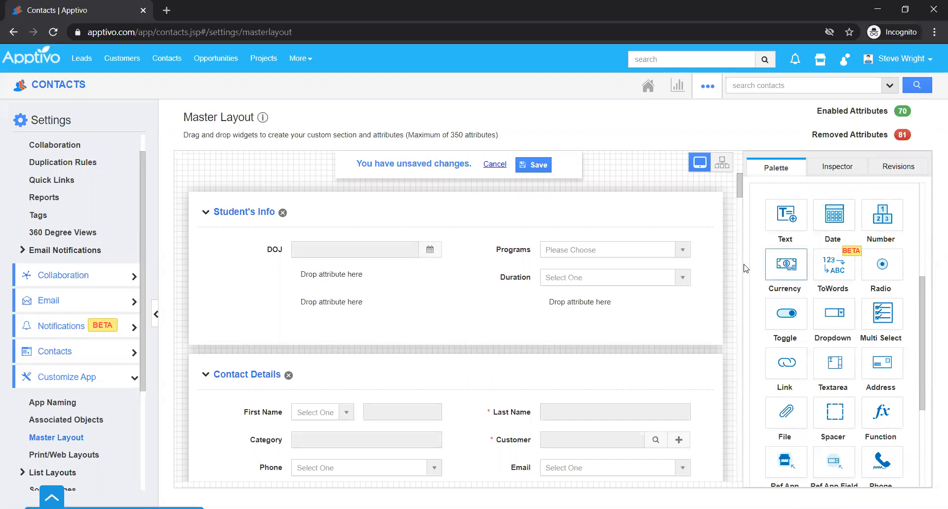
drag(746, 268, 566, 303)
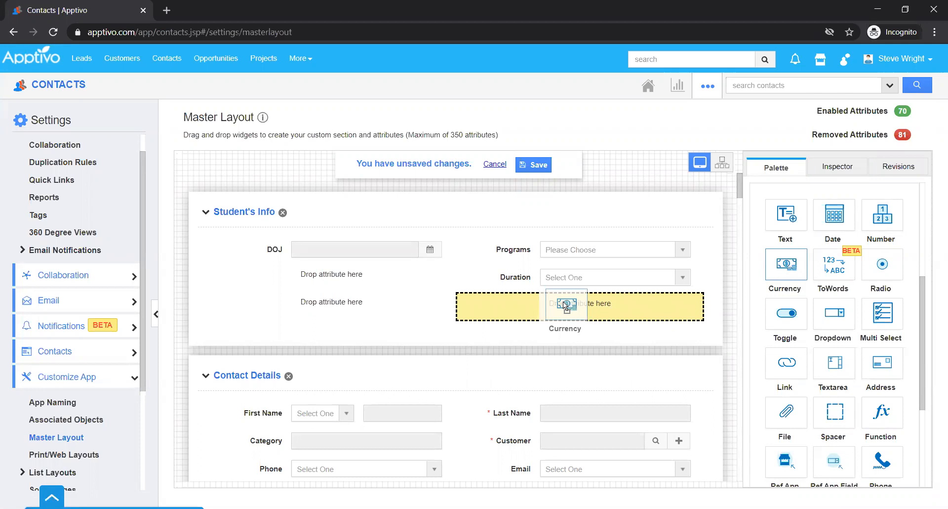
drag(565, 303, 518, 310)
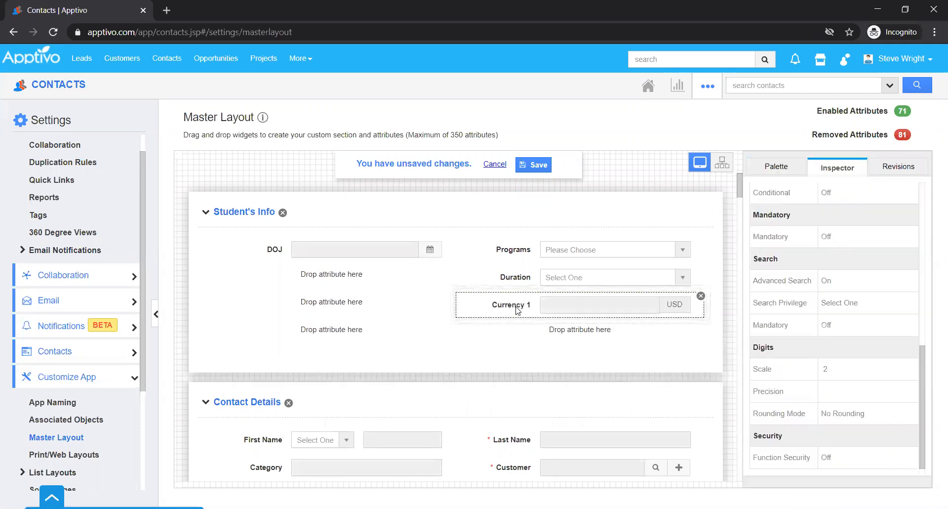
drag(881, 257, 758, 256)
text(Total Fee)
key(Return)
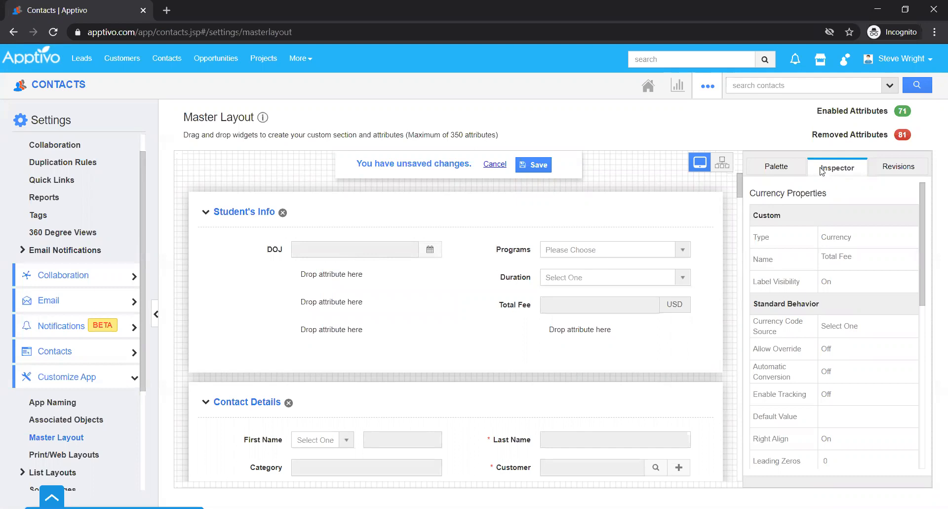
Place two Spacer attributes below DOJ in the first column of Student's Info and save the master layout
click(779, 169)
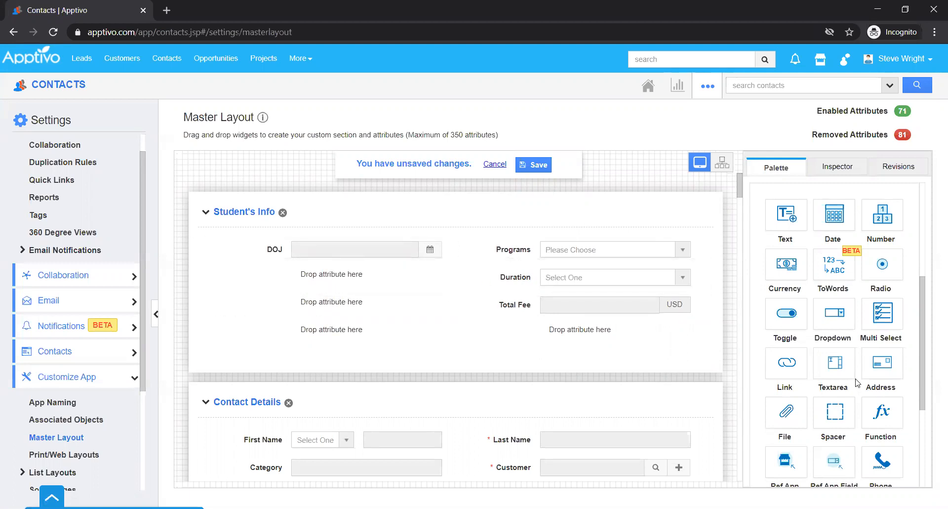
scroll(835, 388, down, 2)
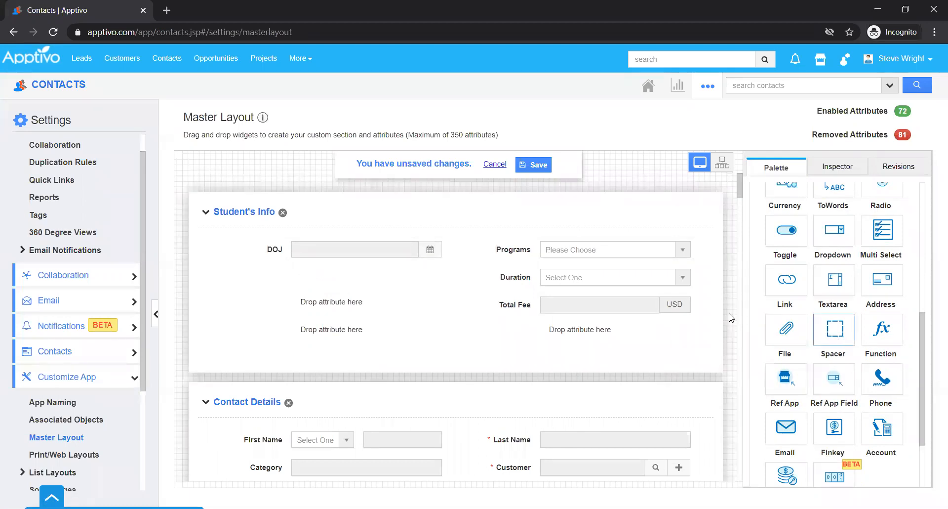
drag(731, 318, 330, 300)
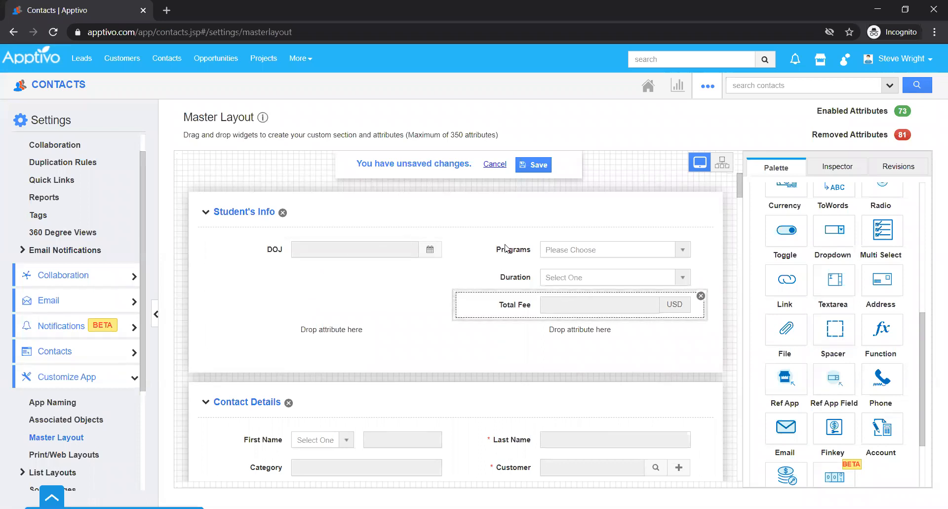
click(535, 168)
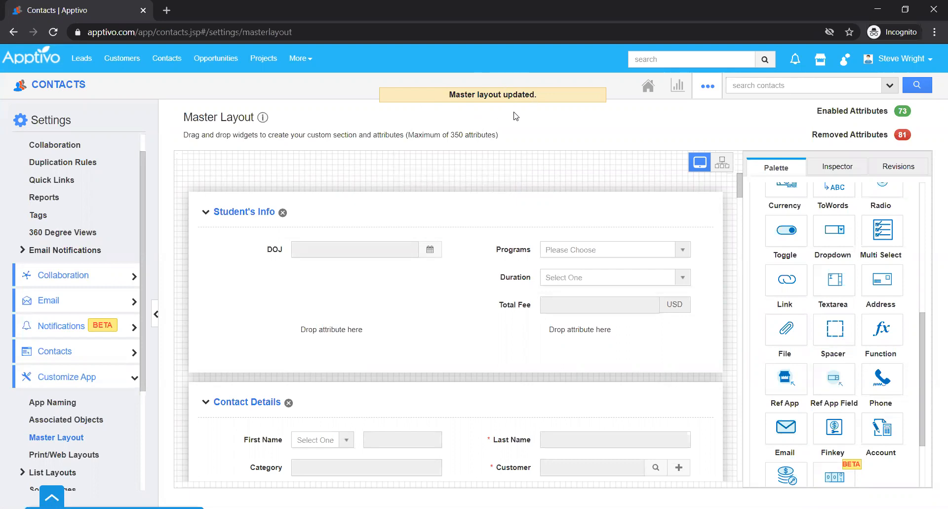
Go to the Contacts home view and open a new contact form to check the Student's Info section
click(58, 89)
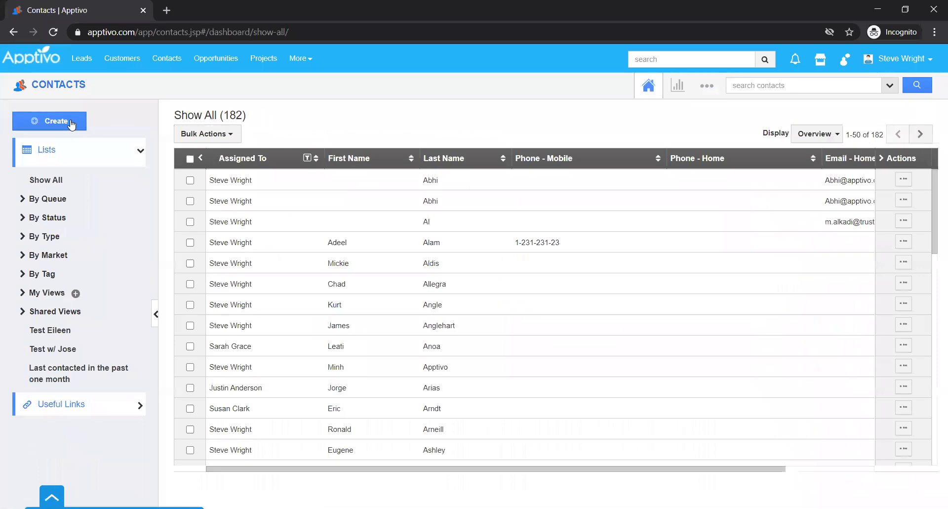
click(71, 124)
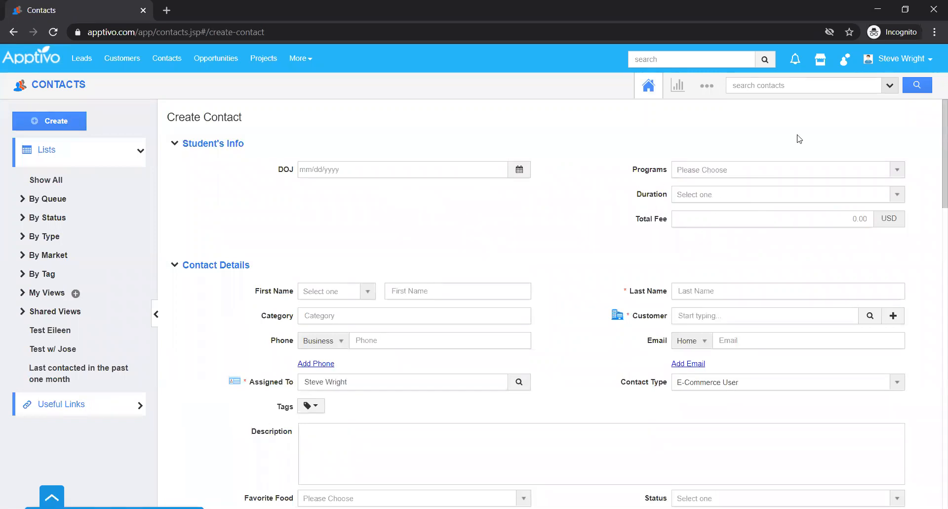
Open the advanced contact search, check the Programs field under Student's Info, and run the search with no criteria
click(890, 85)
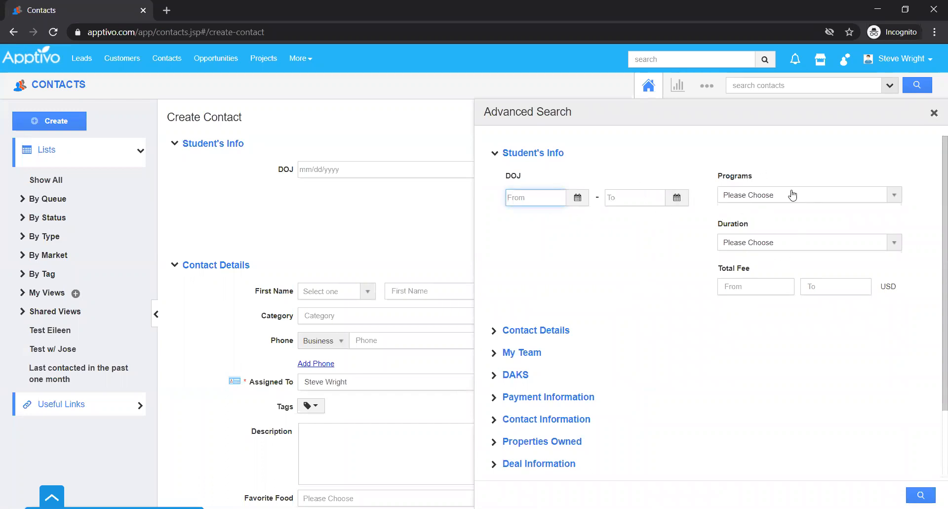
click(736, 195)
click(668, 253)
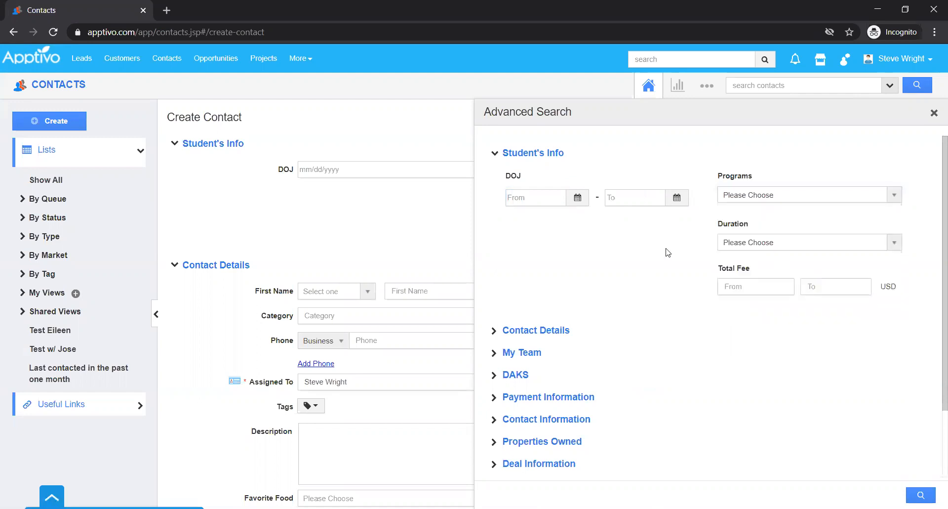
click(919, 492)
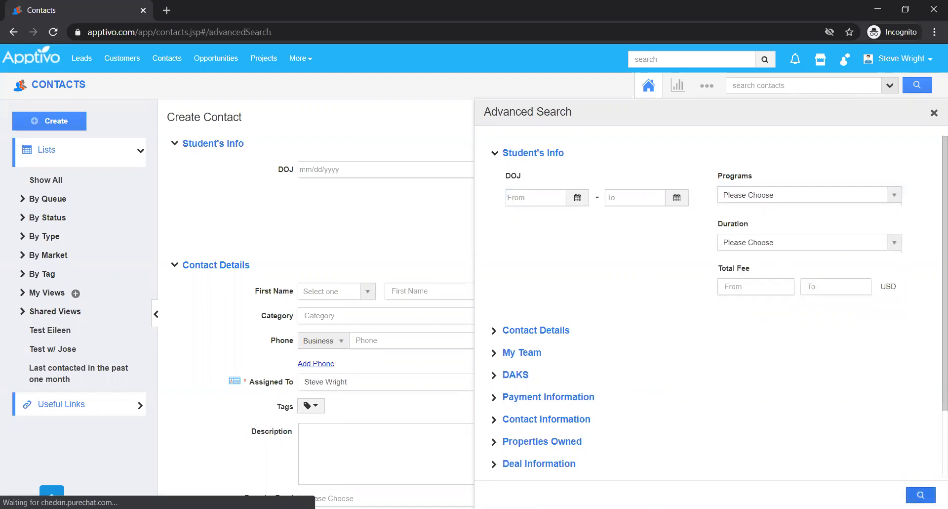